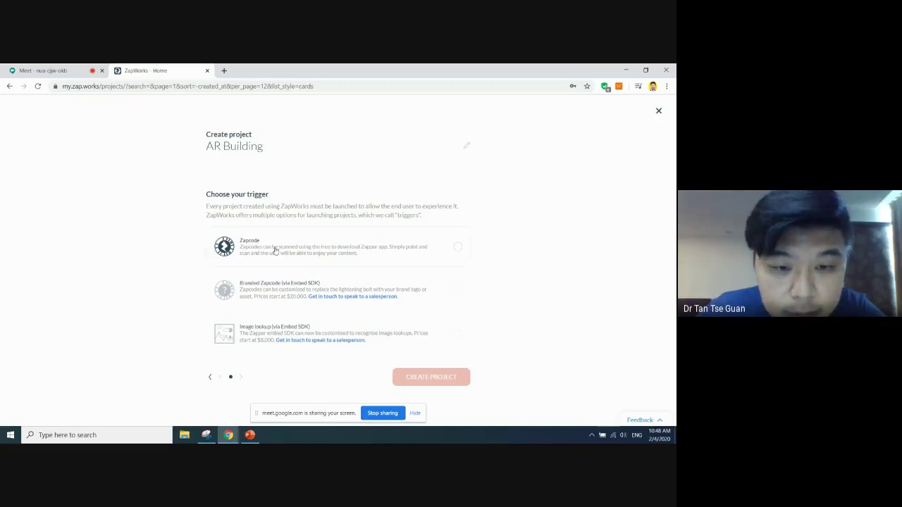
# Create the AR Building project with a Zapcode trigger and open it in Designer.
pyautogui.click(275, 252)
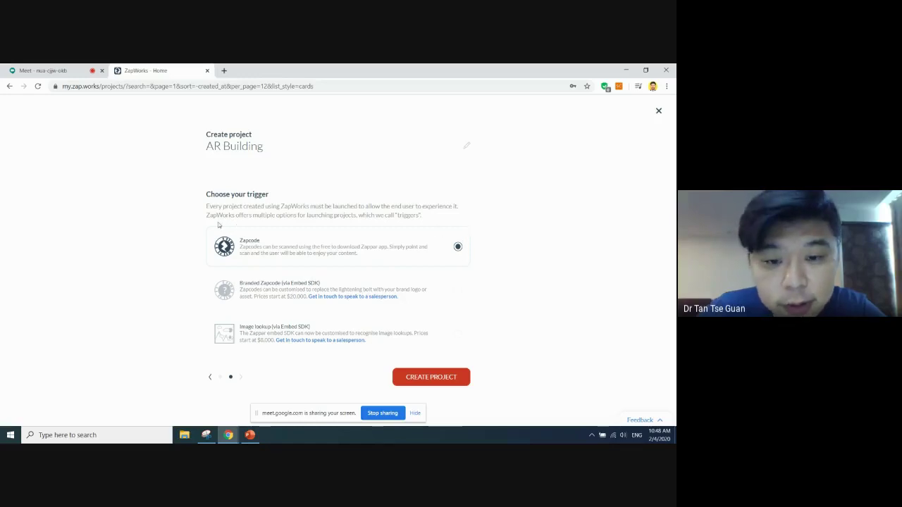
pyautogui.click(443, 378)
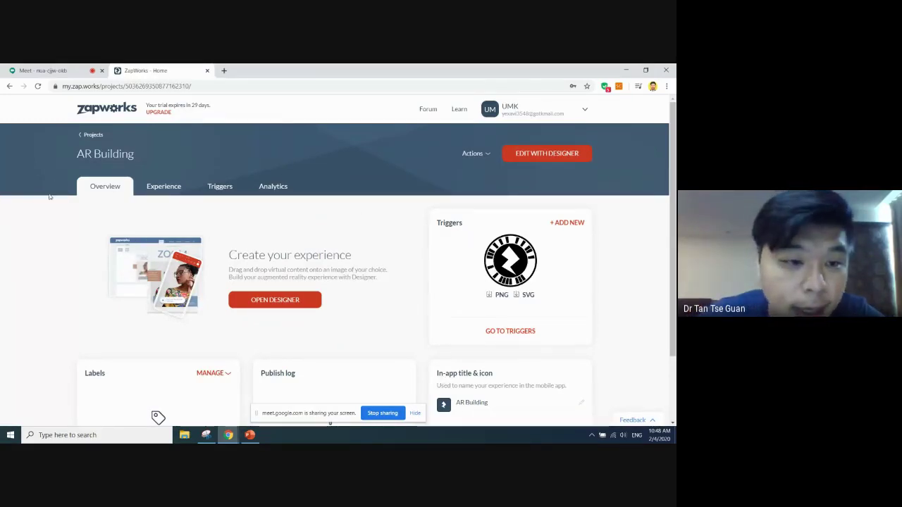
pyautogui.scroll(-1, 121, 308)
pyautogui.scroll(1, 122, 307)
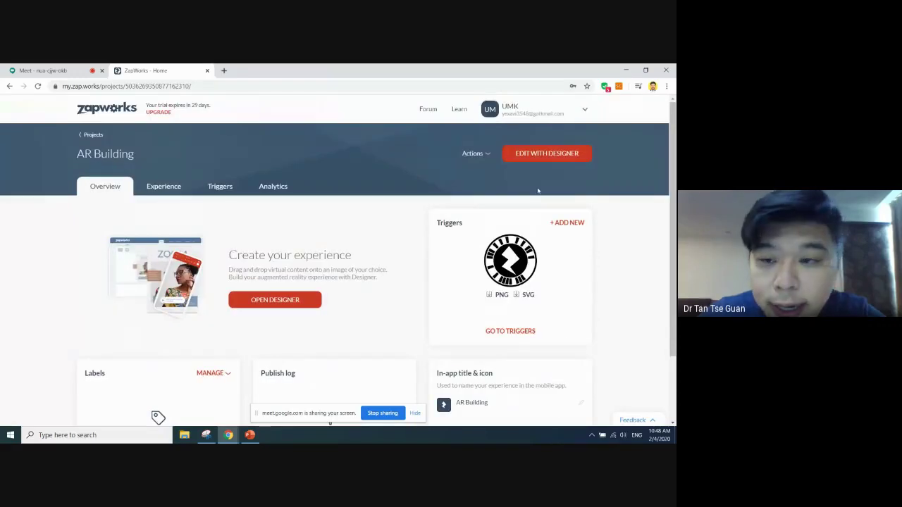
pyautogui.click(275, 302)
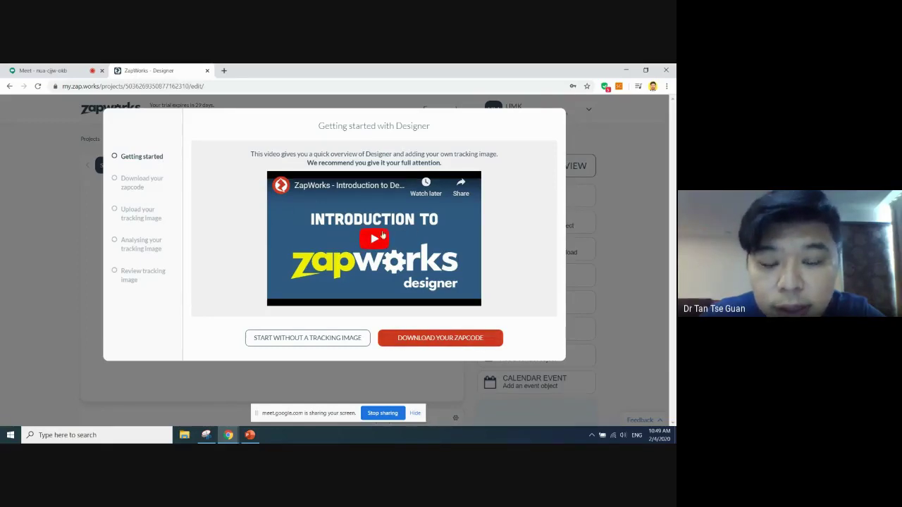
# Choose the "Get Zappar Zap for Photos!" zapcode design, download it as PNG, and continue to the tracking image upload stage.
pyautogui.click(442, 340)
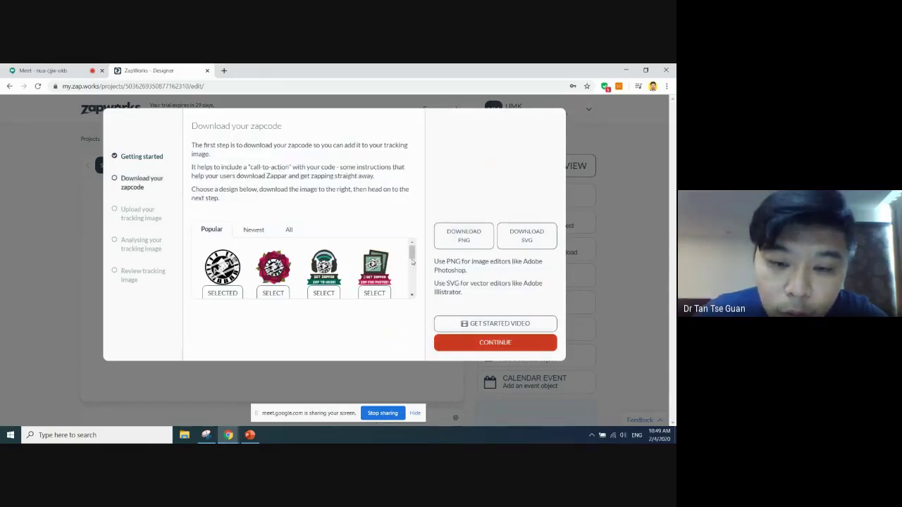
pyautogui.moveTo(412, 255); pyautogui.dragTo(413, 251)
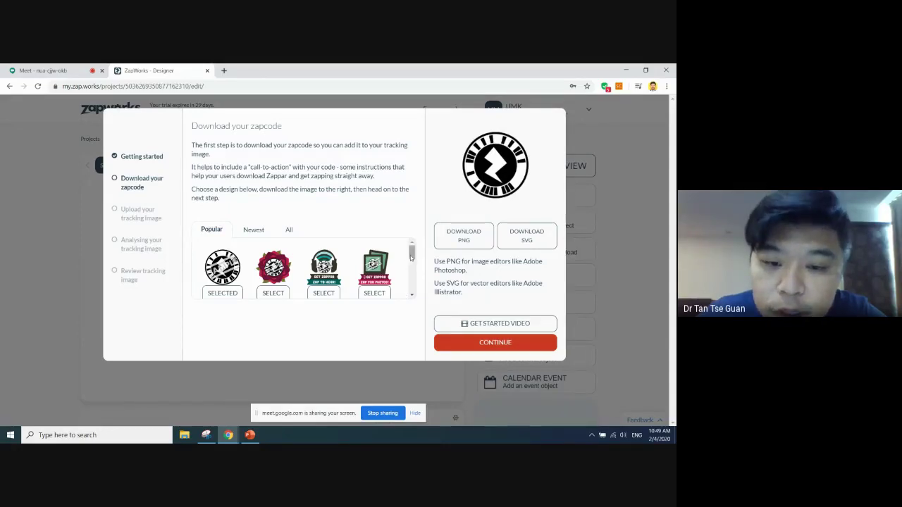
pyautogui.moveTo(412, 257)
pyautogui.mouseDown()
pyautogui.moveTo(412, 286)
pyautogui.moveTo(419, 252)
pyautogui.mouseUp()
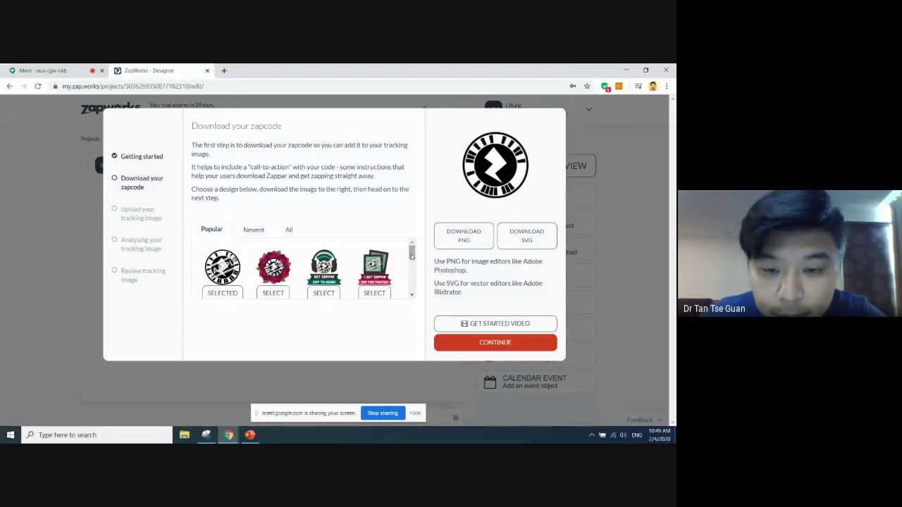
pyautogui.moveTo(412, 256); pyautogui.dragTo(414, 282)
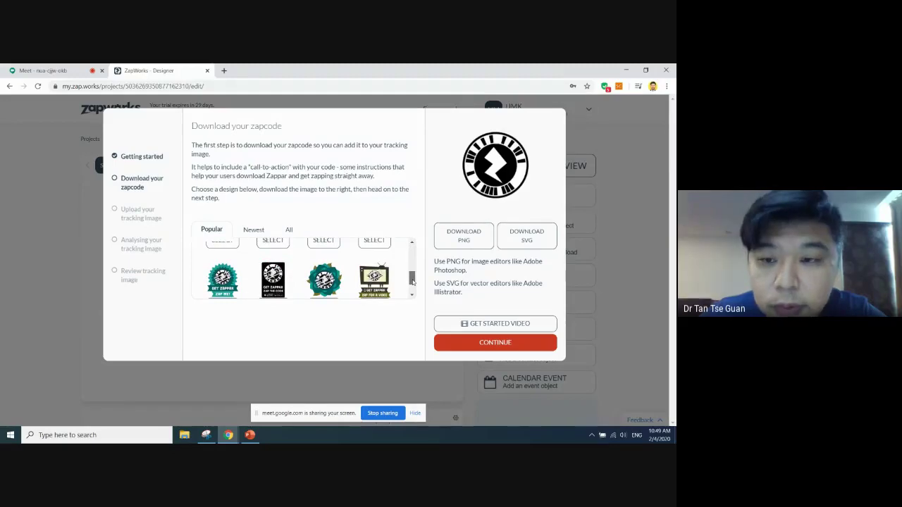
pyautogui.scroll(2, 412, 276)
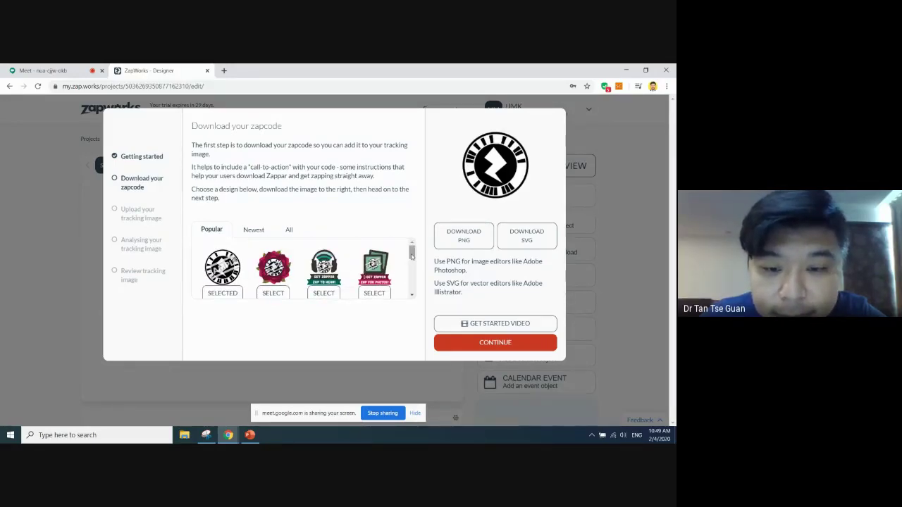
pyautogui.scroll(-1, 399, 264)
pyautogui.click(381, 268)
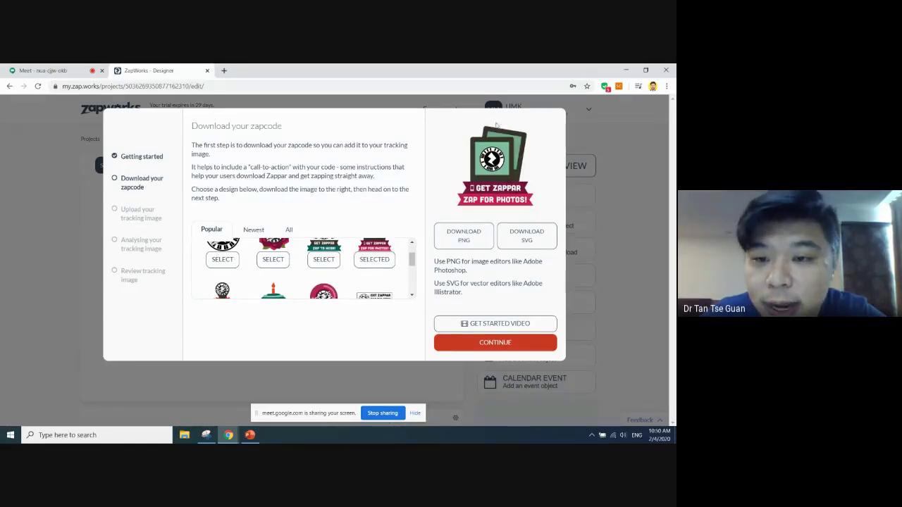
pyautogui.click(464, 240)
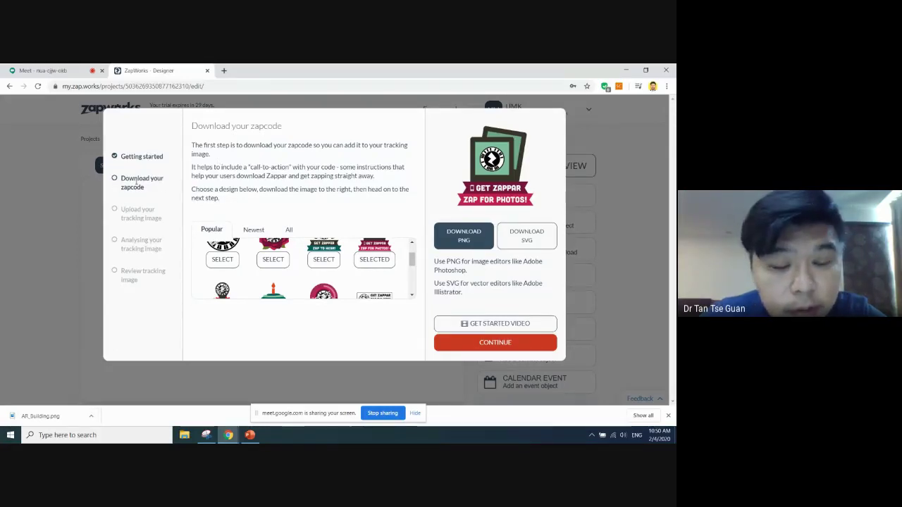
pyautogui.click(491, 345)
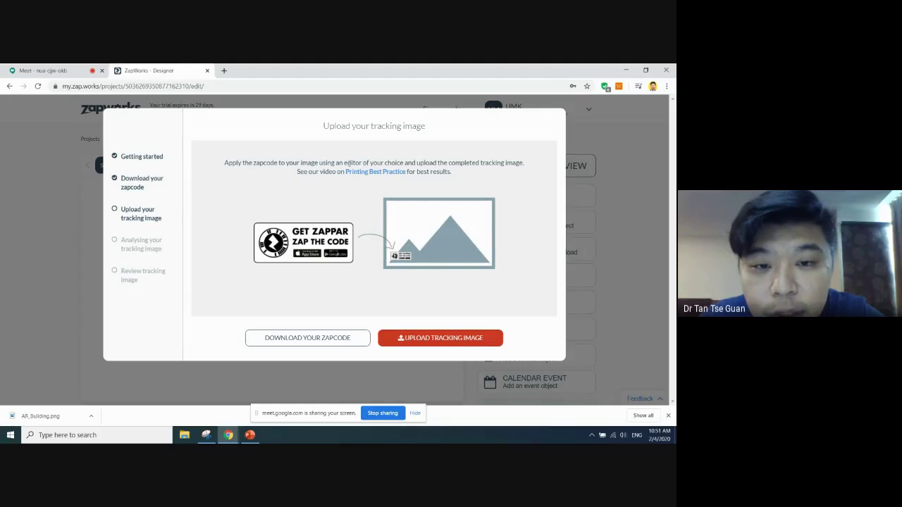
# Open the resouce folder inside the Augmented Reality Tool for Teaching and Learning desktop folder and delete the Istana Jahar image.
pyautogui.tripleClick(345, 163)
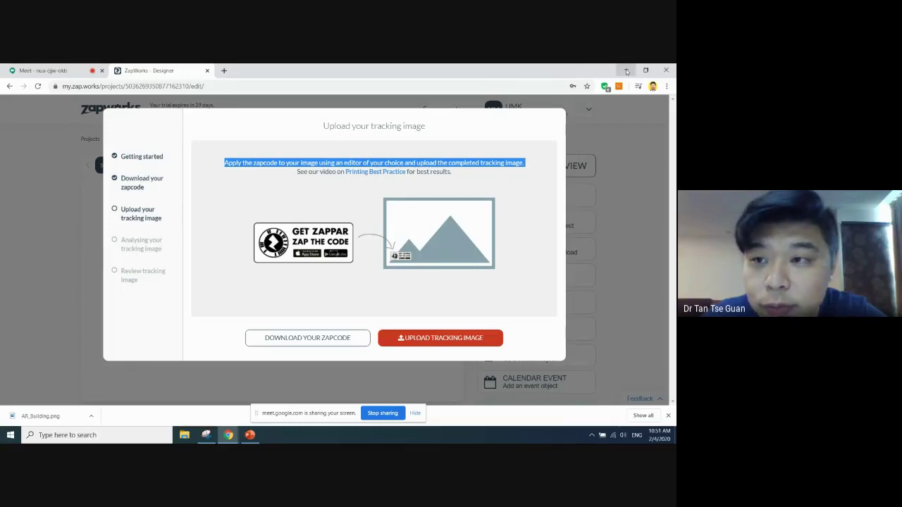
pyautogui.press('super+d')
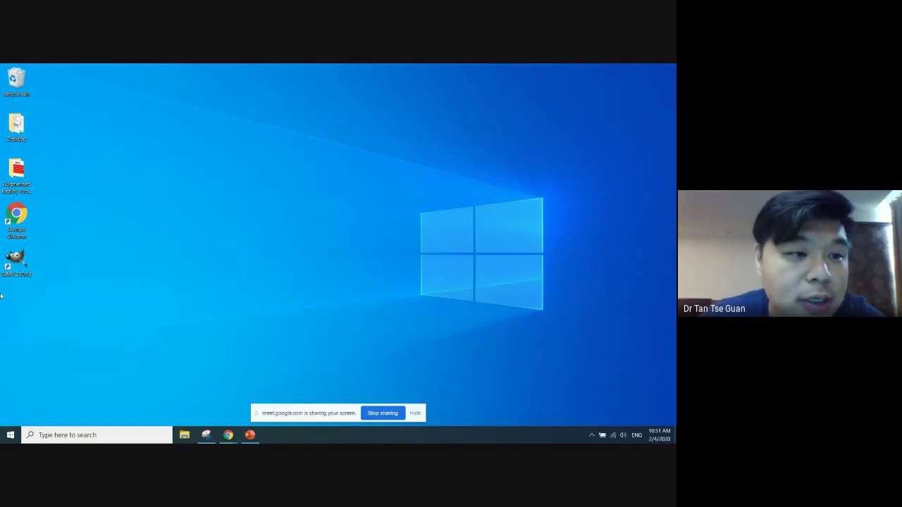
pyautogui.doubleClick(17, 173)
pyautogui.click(601, 187)
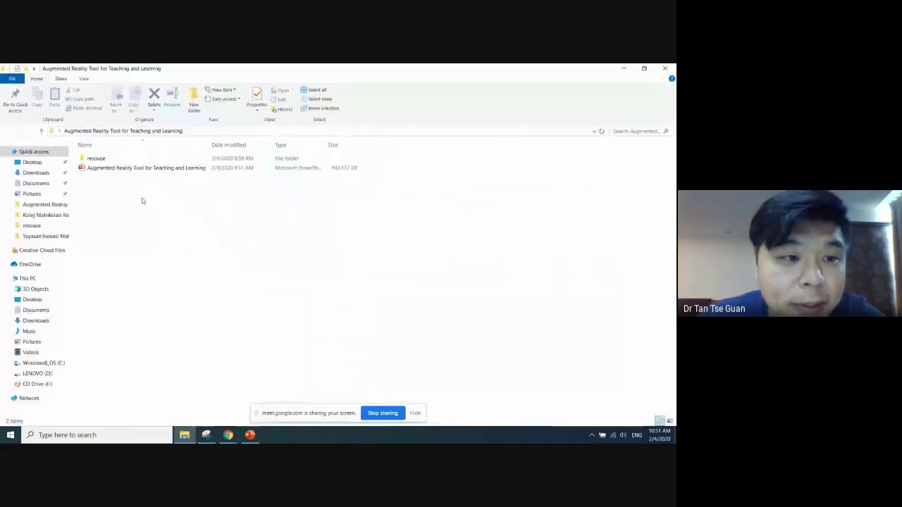
pyautogui.doubleClick(104, 159)
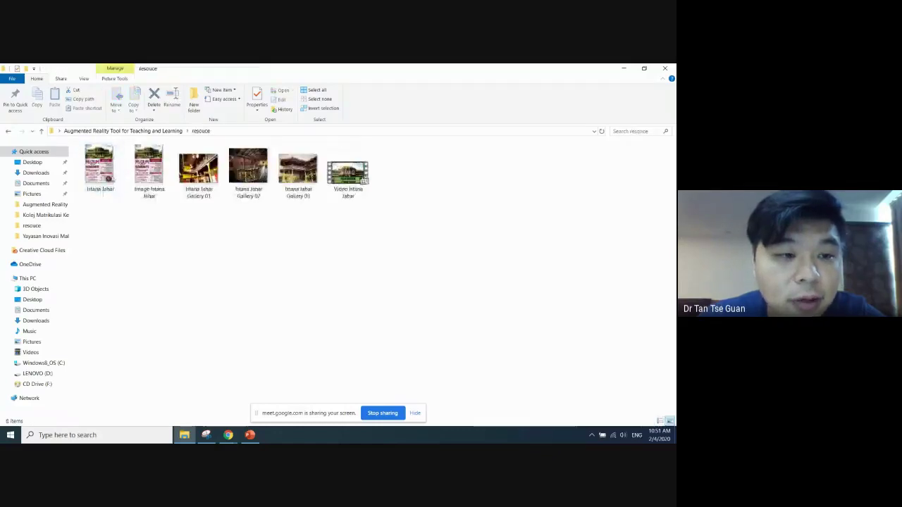
pyautogui.click(105, 173)
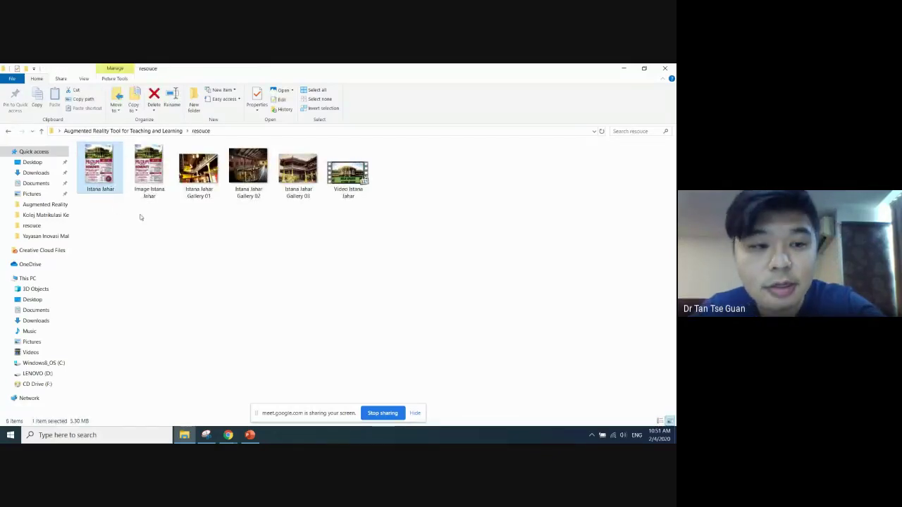
pyautogui.press('Delete')
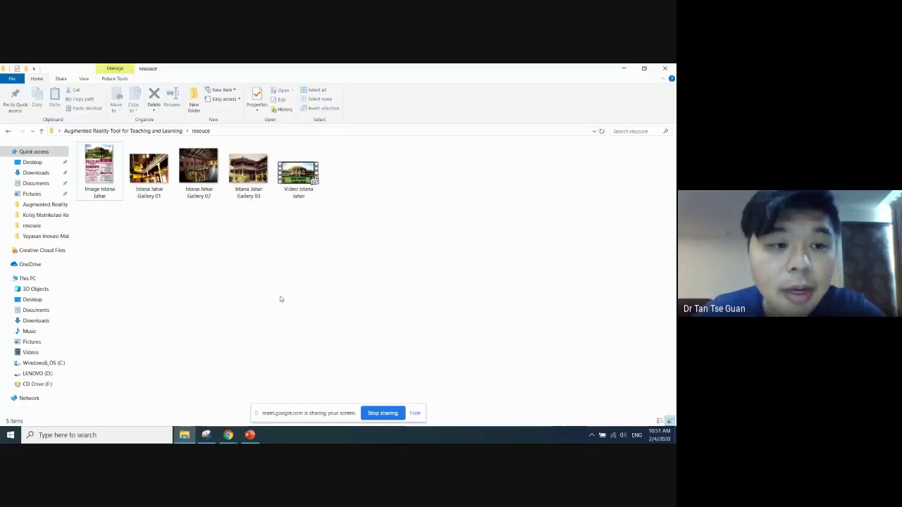
# View the Image Istana Jahar poster at full size and close the viewer.
pyautogui.click(99, 169)
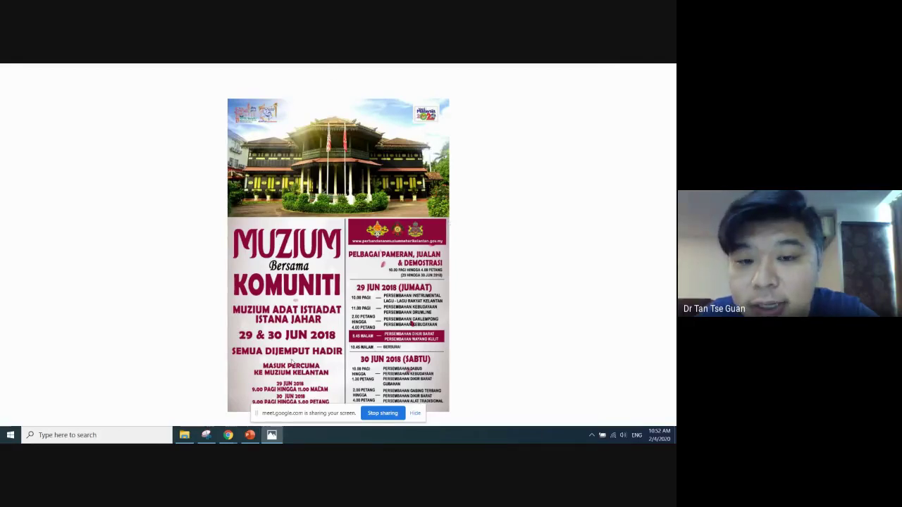
pyautogui.moveTo(455, 201)
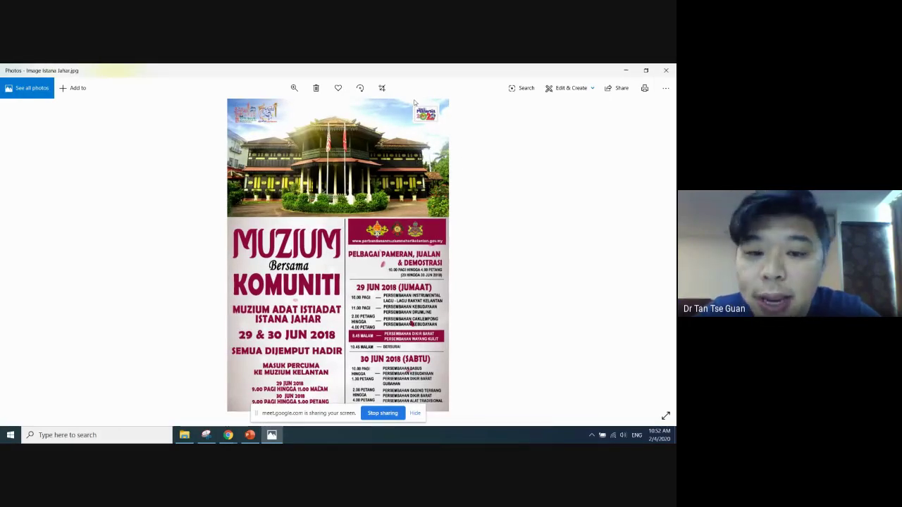
pyautogui.click(666, 71)
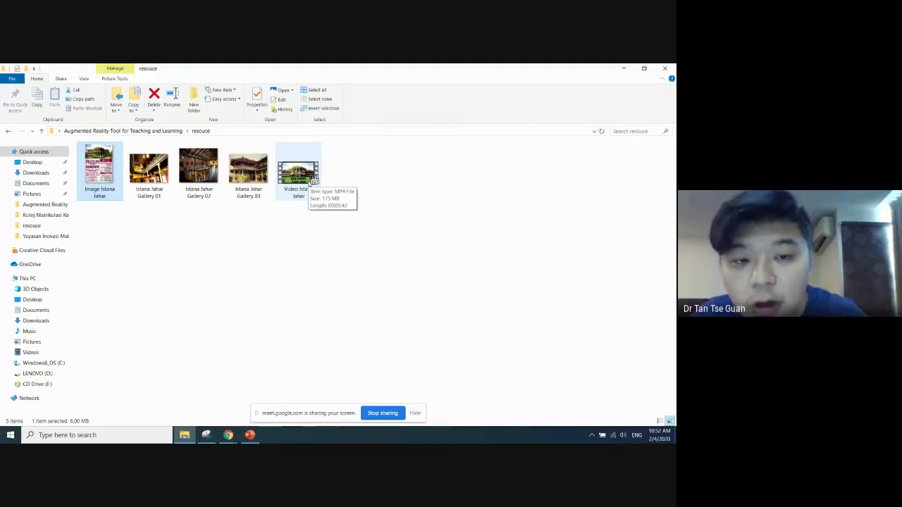
# Look over the three Istana Jahar Gallery images, the Video Istana Jahar file and the Image Istana Jahar poster in the folder.
pyautogui.click(248, 173)
pyautogui.click(217, 180)
pyautogui.click(149, 169)
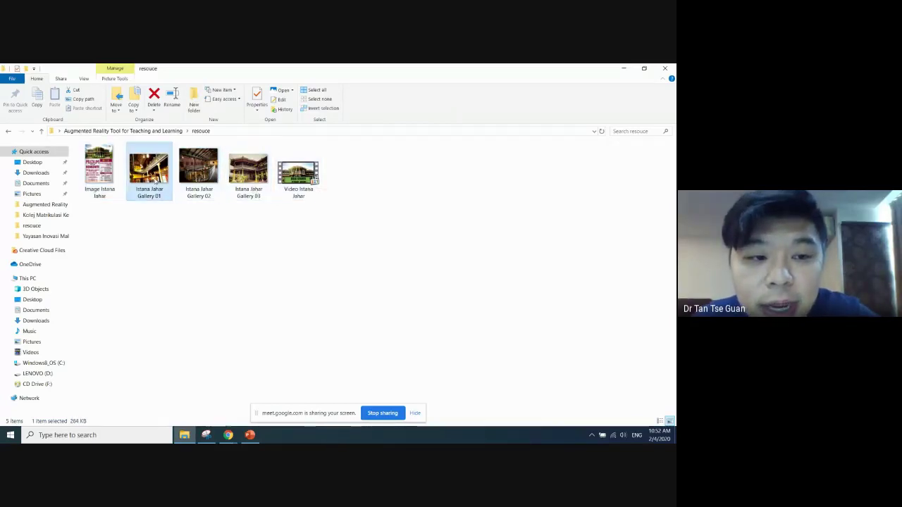
pyautogui.click(199, 169)
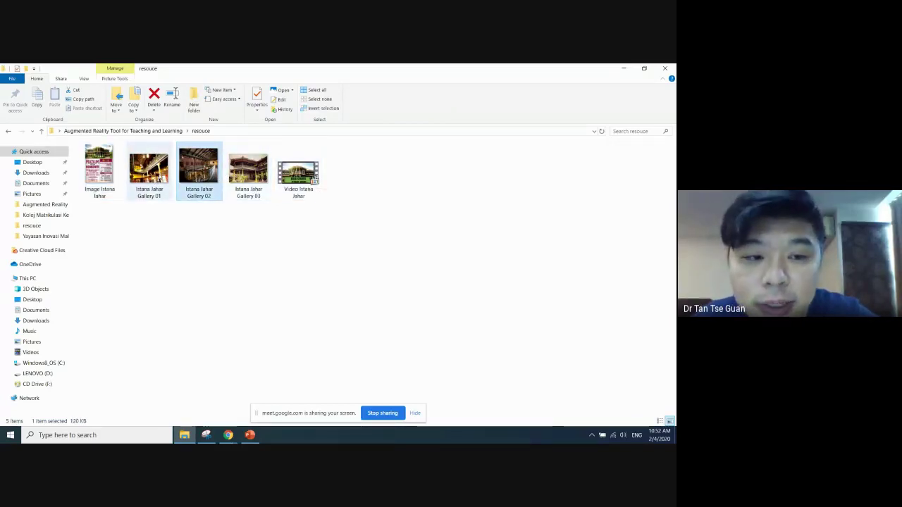
pyautogui.click(162, 176)
pyautogui.press('Right')
pyautogui.press('Right')
pyautogui.click(199, 173)
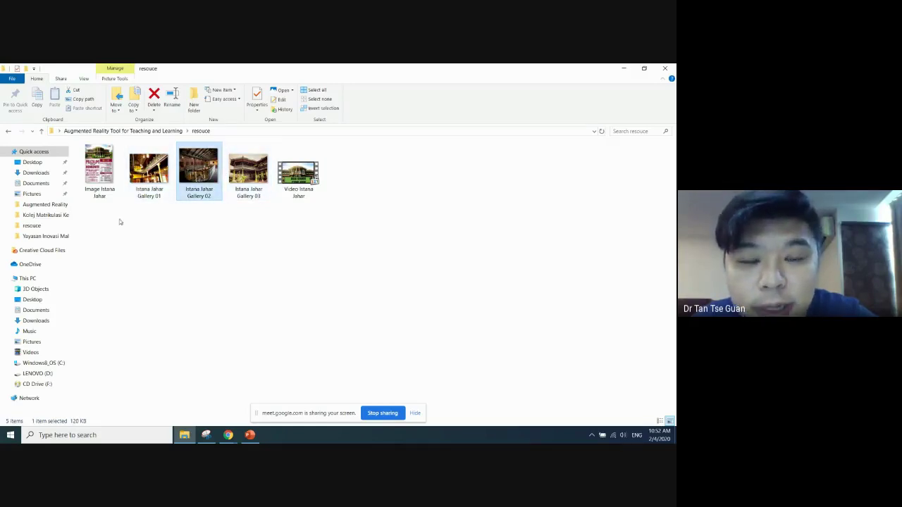
pyautogui.click(182, 227)
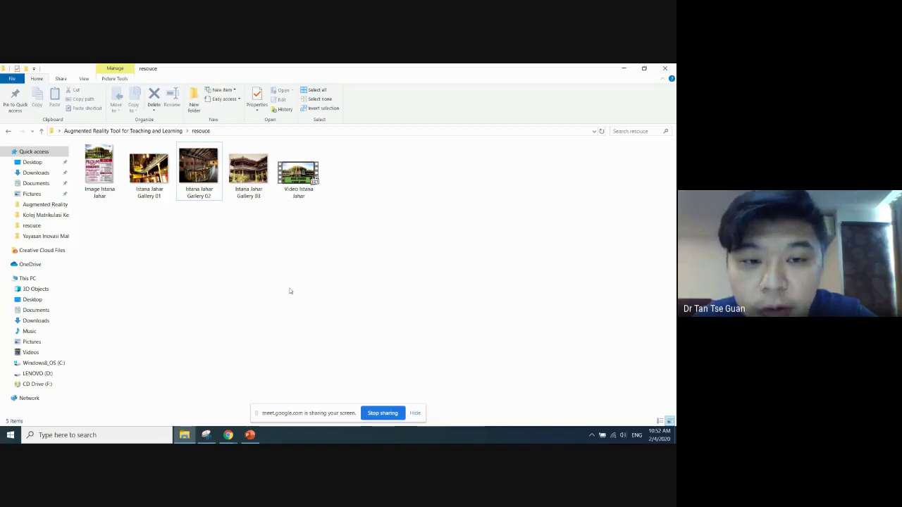
pyautogui.click(315, 180)
pyautogui.click(193, 177)
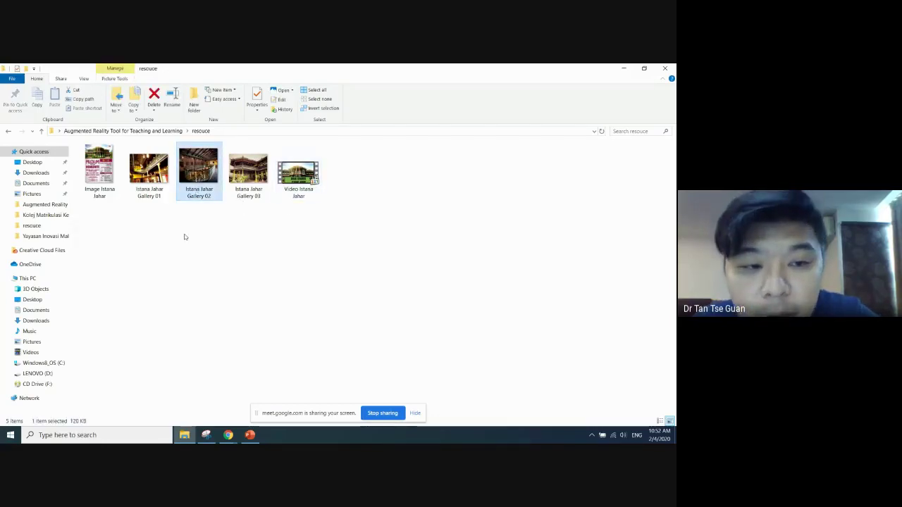
pyautogui.click(117, 180)
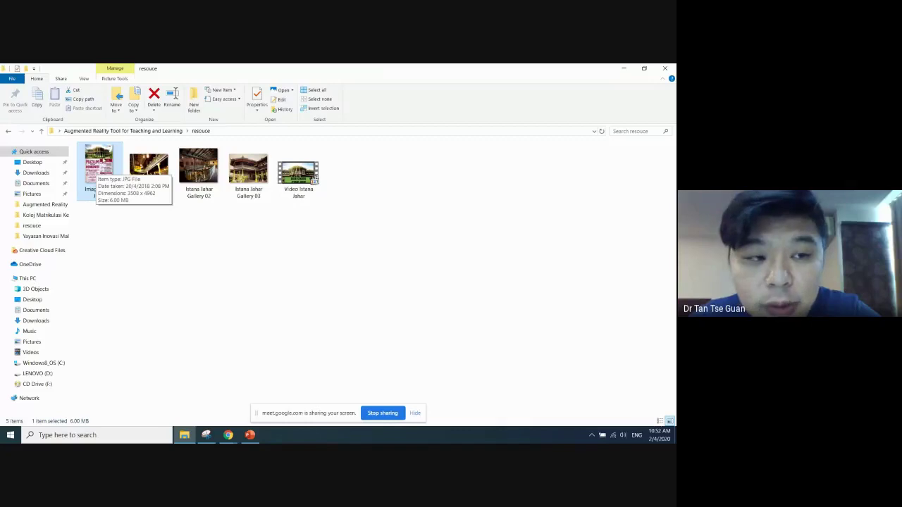
# Minimize the folder window and launch GIMP from the desktop.
pyautogui.click(623, 69)
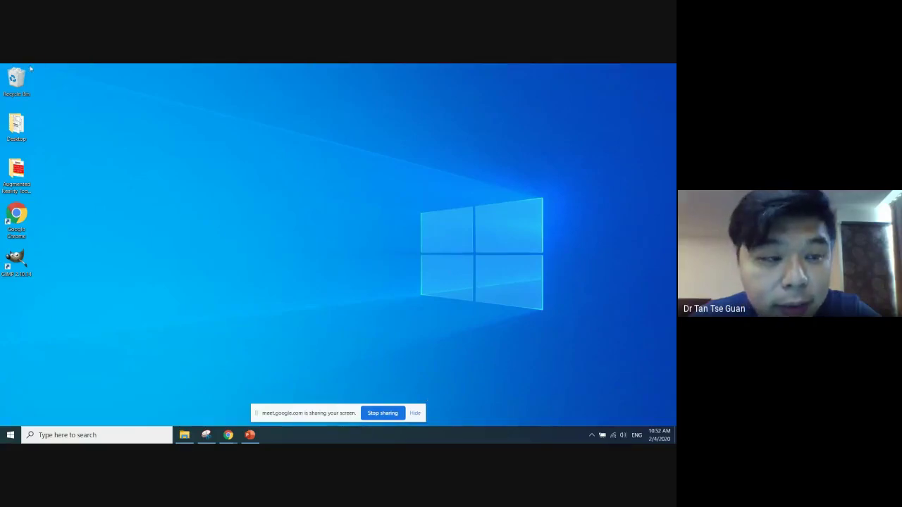
pyautogui.doubleClick(17, 259)
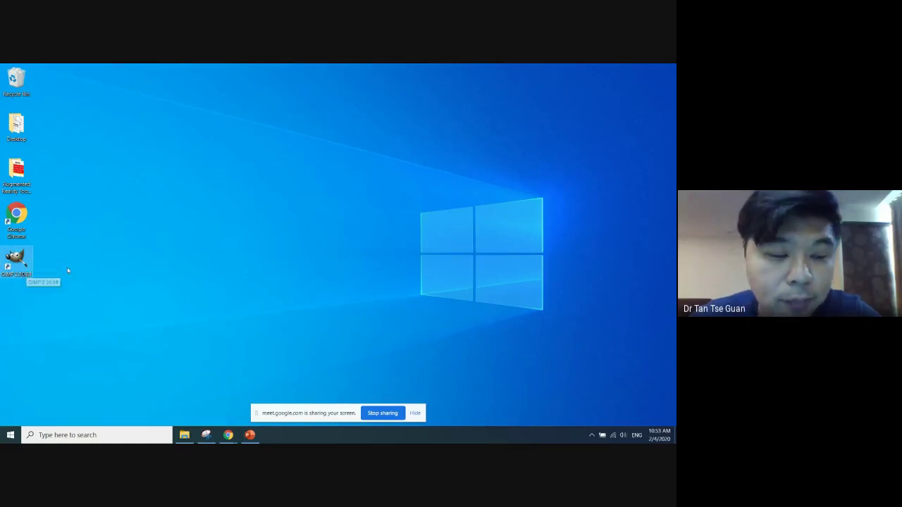
pyautogui.doubleClick(17, 259)
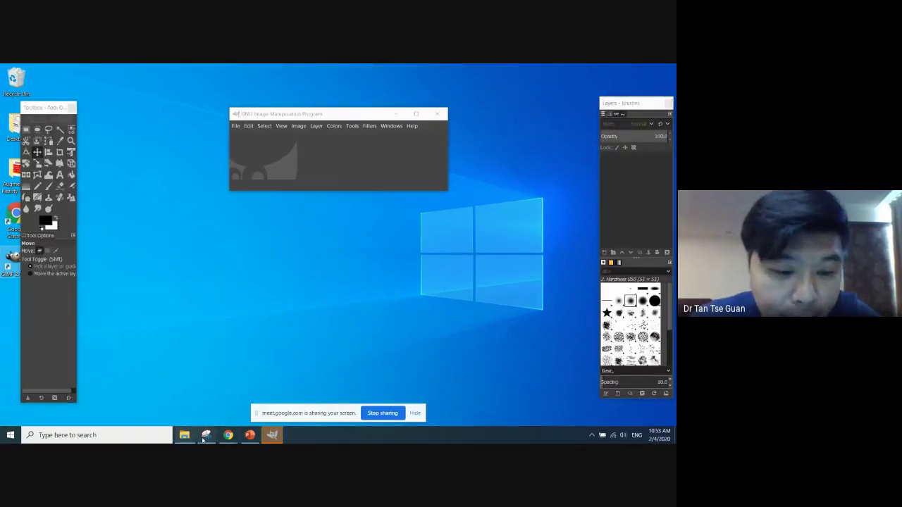
# Load Image Istana Jahar from the resouce folder into GIMP, converting it to the built-in sRGB color profile.
pyautogui.click(184, 435)
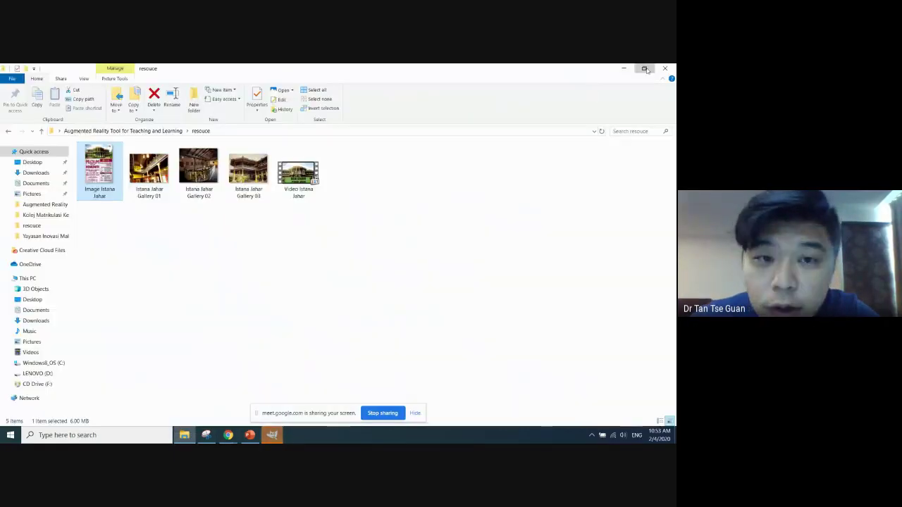
pyautogui.click(645, 68)
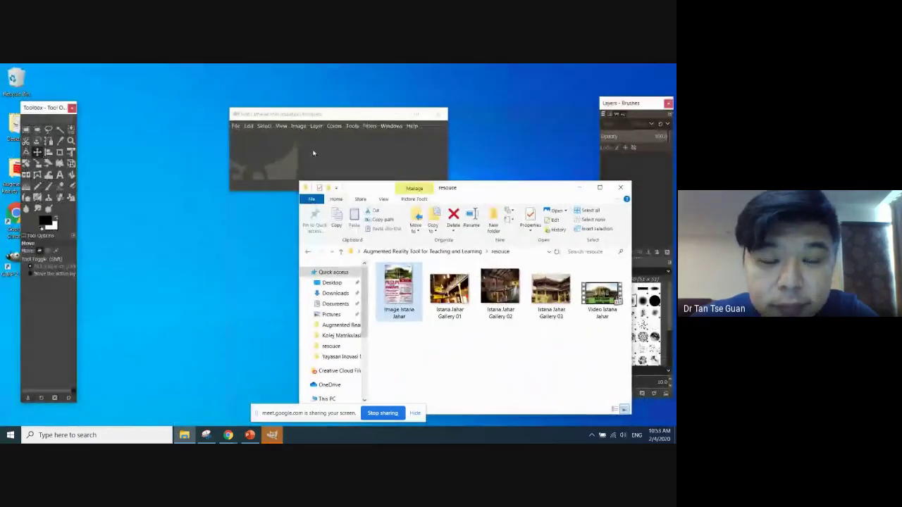
pyautogui.click(578, 187)
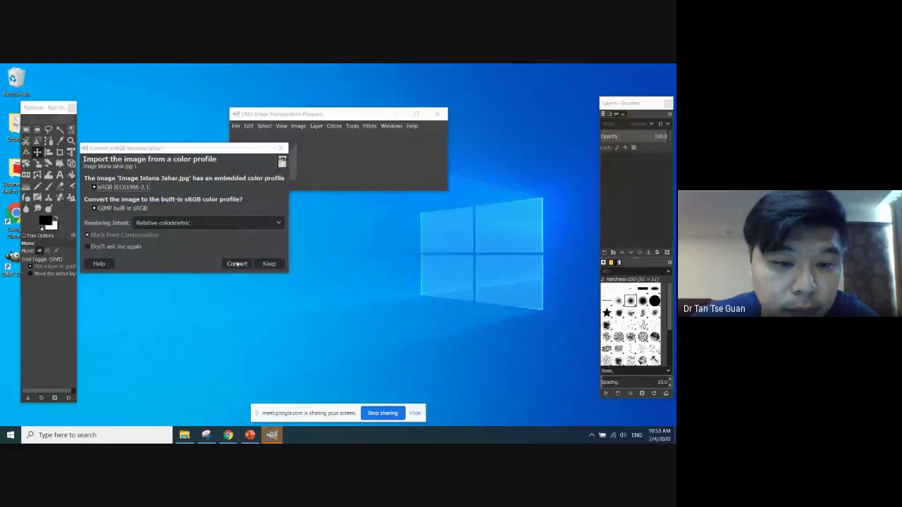
pyautogui.click(236, 262)
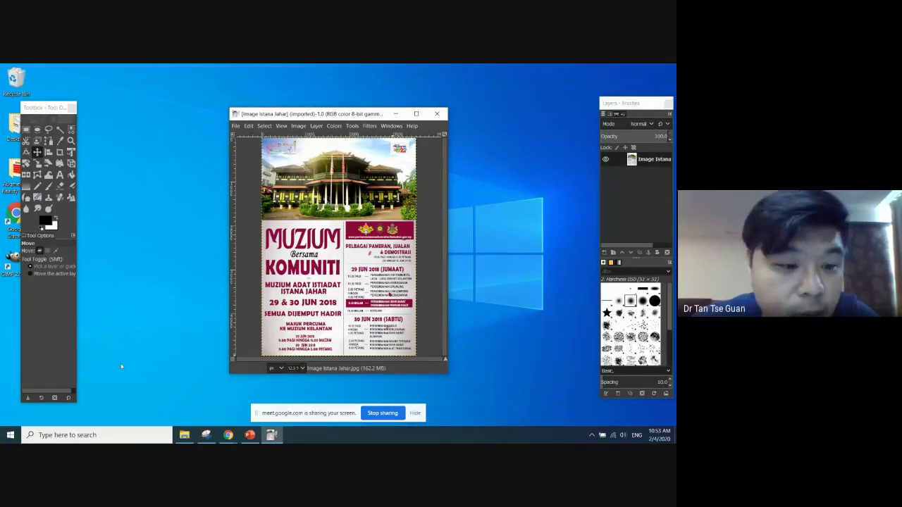
# Add AR_Building from the Downloads folder to the poster image as a new layer and minimize the folder window.
pyautogui.click(184, 437)
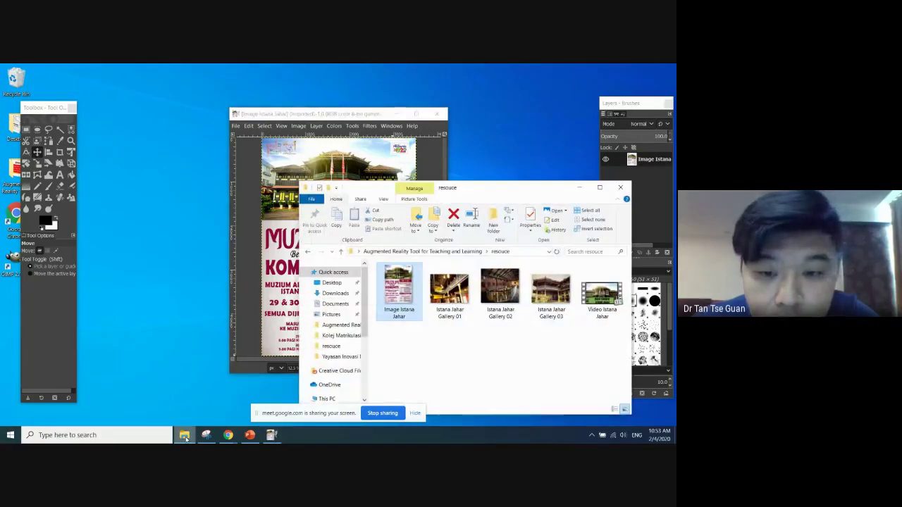
pyautogui.click(325, 294)
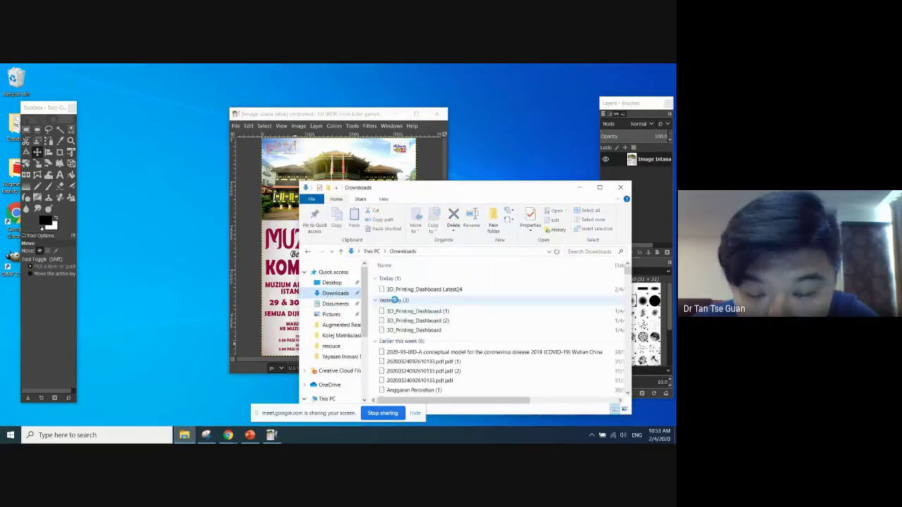
pyautogui.moveTo(401, 290); pyautogui.dragTo(289, 212)
pyautogui.click(578, 187)
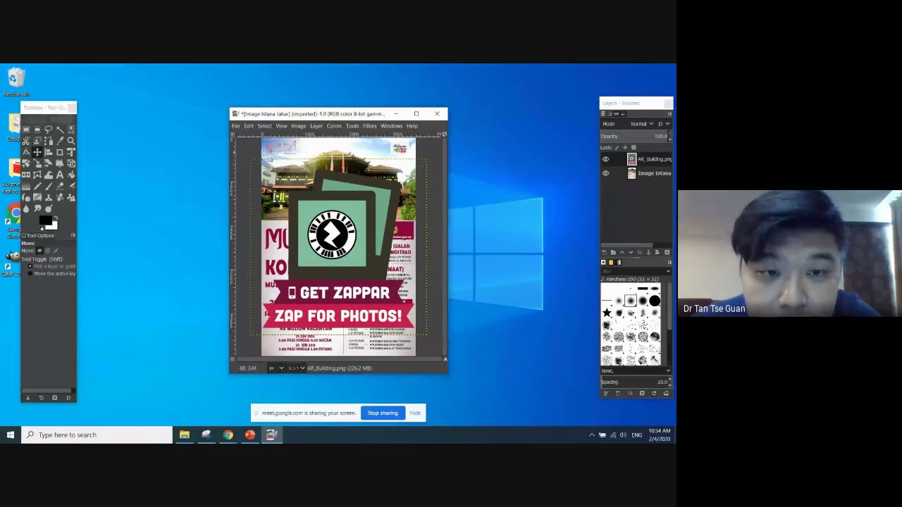
# Scale the AR_Building zapcode layer down to about 688 × 688 px and move it to the poster's lower-left corner.
pyautogui.click(38, 163)
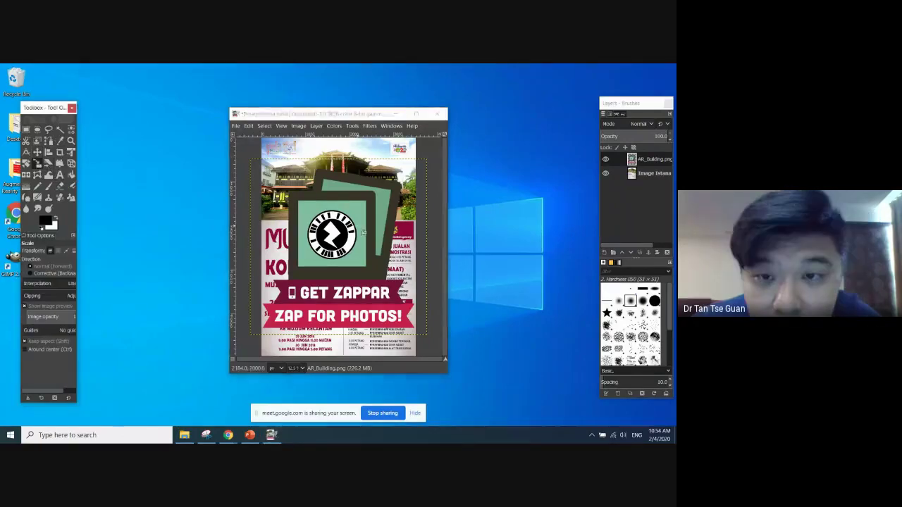
pyautogui.click(252, 161)
pyautogui.moveTo(252, 162); pyautogui.dragTo(403, 304)
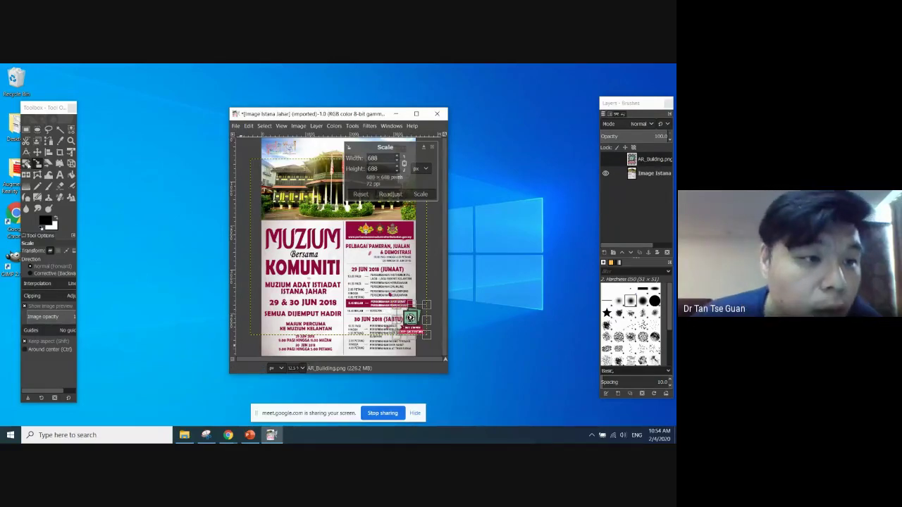
pyautogui.click(37, 153)
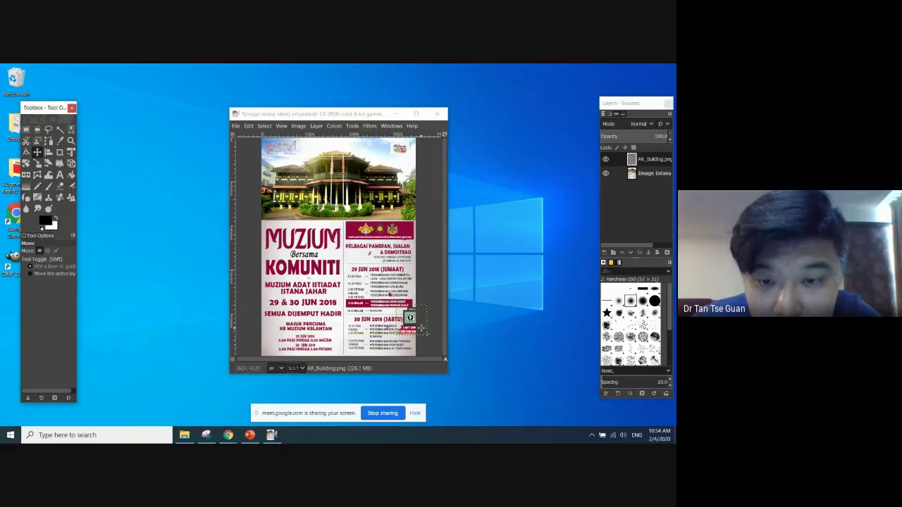
pyautogui.moveTo(421, 328); pyautogui.dragTo(276, 339)
pyautogui.click(456, 306)
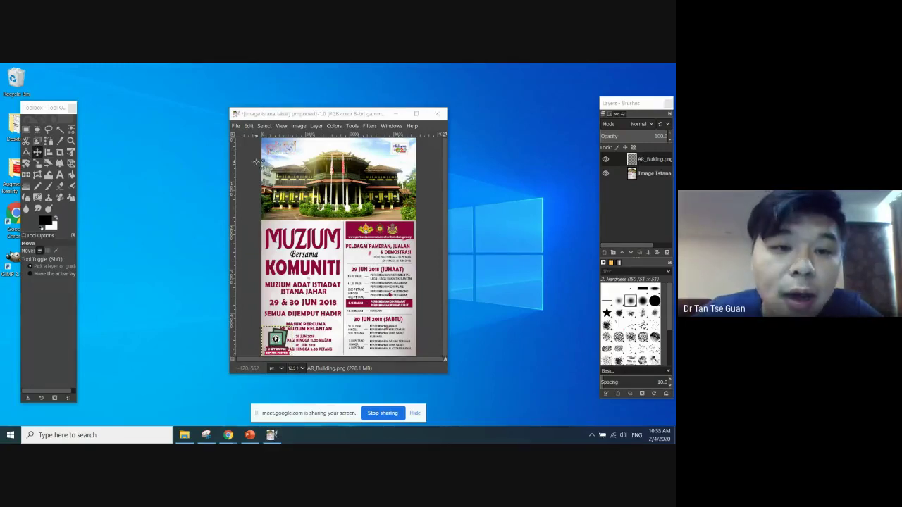
# Export the combined poster to the resouce folder as Maker Istana Jahar.jpg, keeping the offered JPEG settings.
pyautogui.click(249, 126)
pyautogui.click(249, 127)
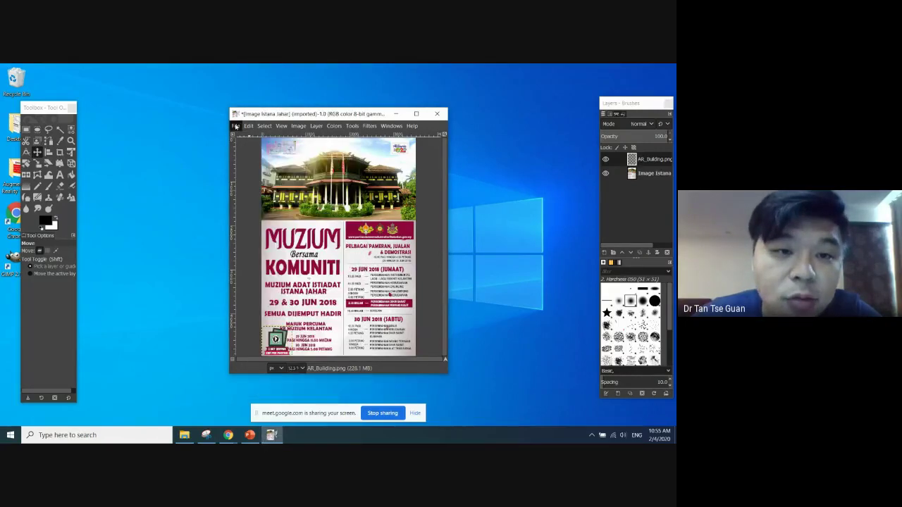
pyautogui.click(236, 127)
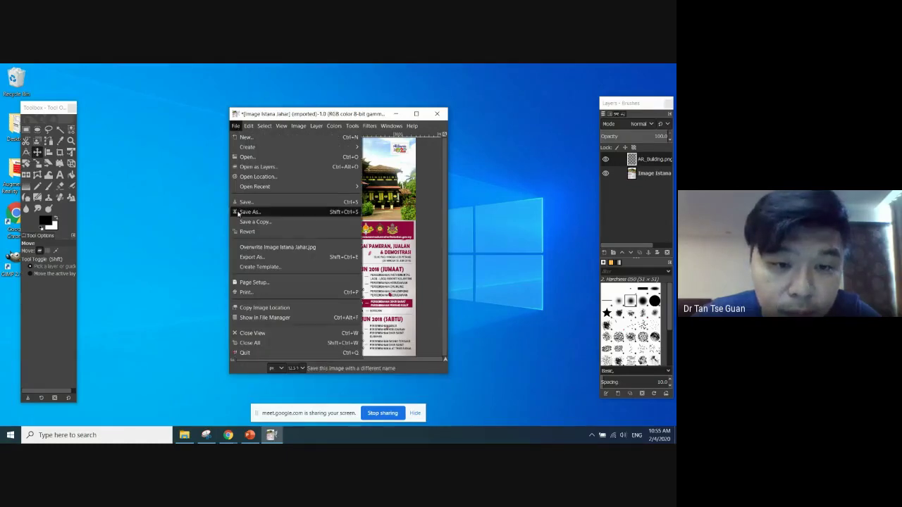
pyautogui.click(259, 257)
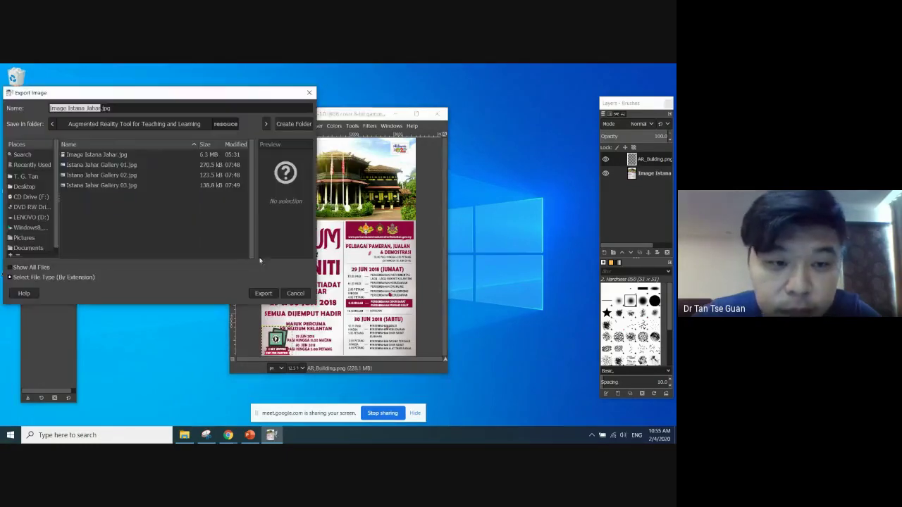
pyautogui.press('Right')
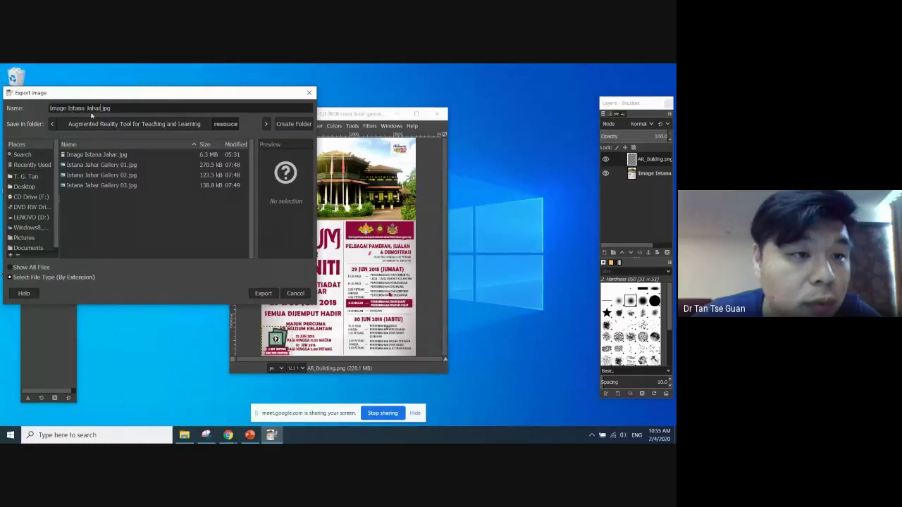
pyautogui.moveTo(67, 108); pyautogui.dragTo(45, 111)
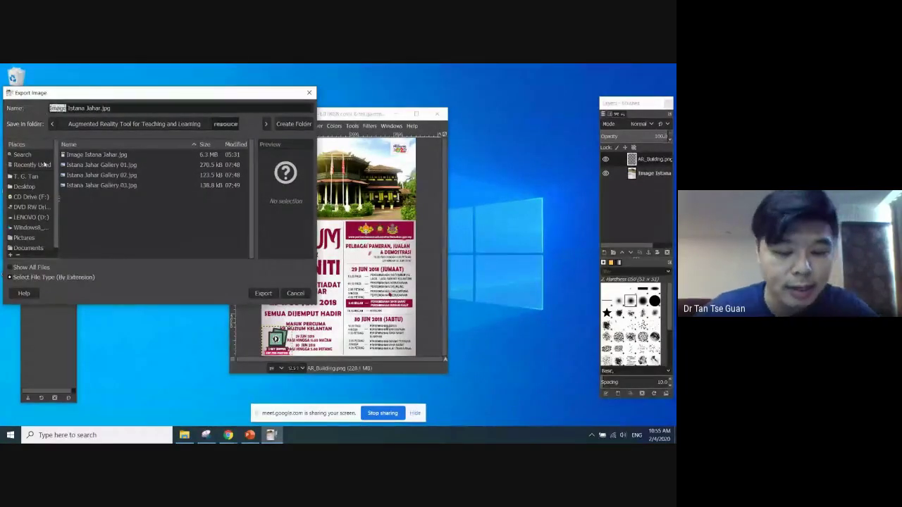
pyautogui.write('Makeu')
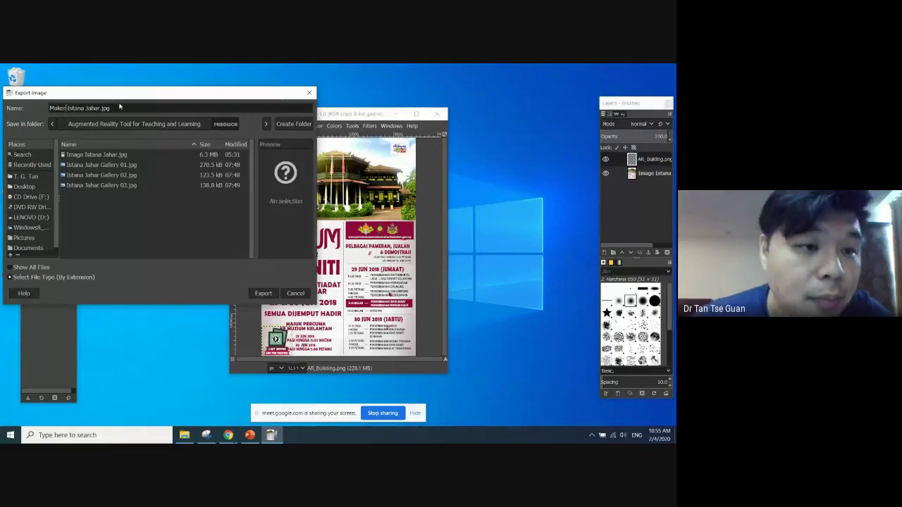
pyautogui.tripleClick(61, 107)
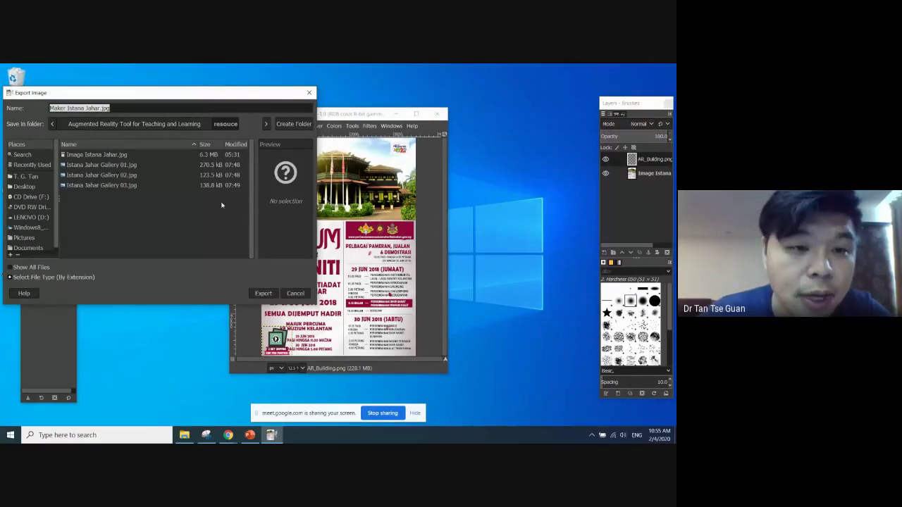
pyautogui.click(264, 294)
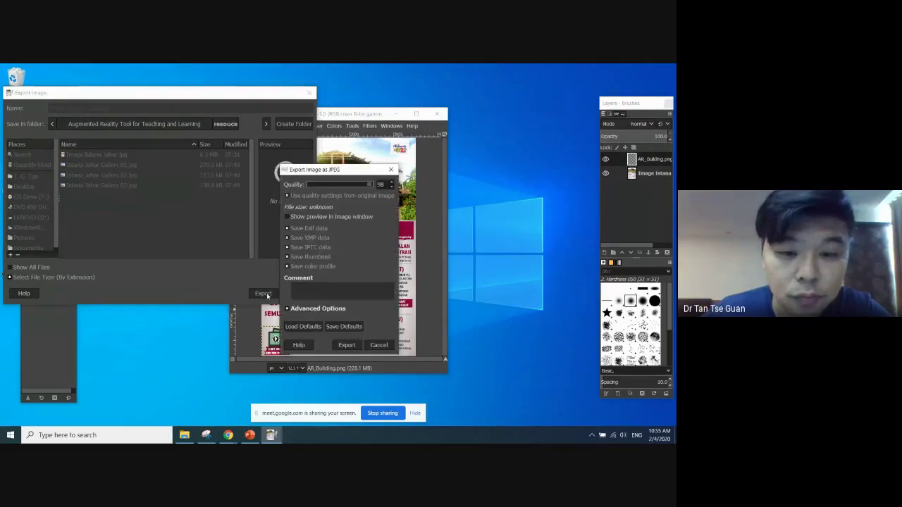
pyautogui.click(346, 345)
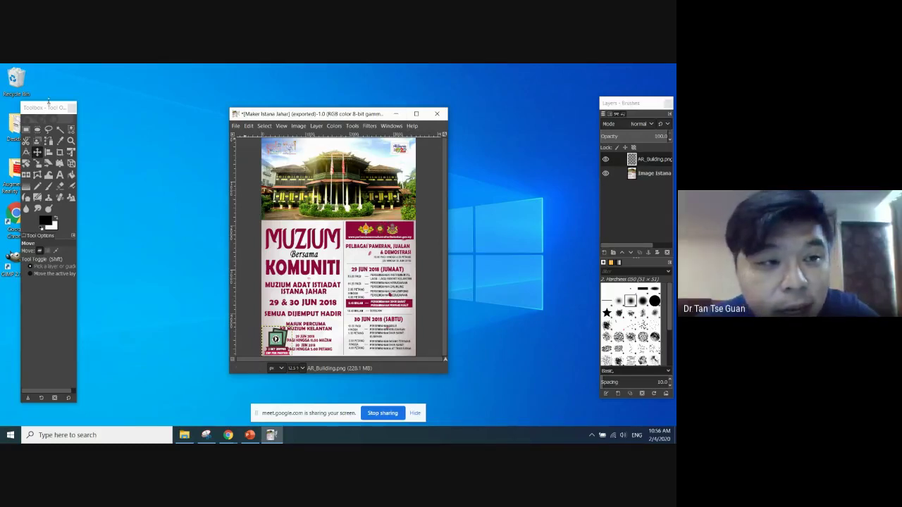
# Minimize GIMP and switch to the ZapWorks Designer page for uploading the tracking image in Chrome.
pyautogui.click(396, 114)
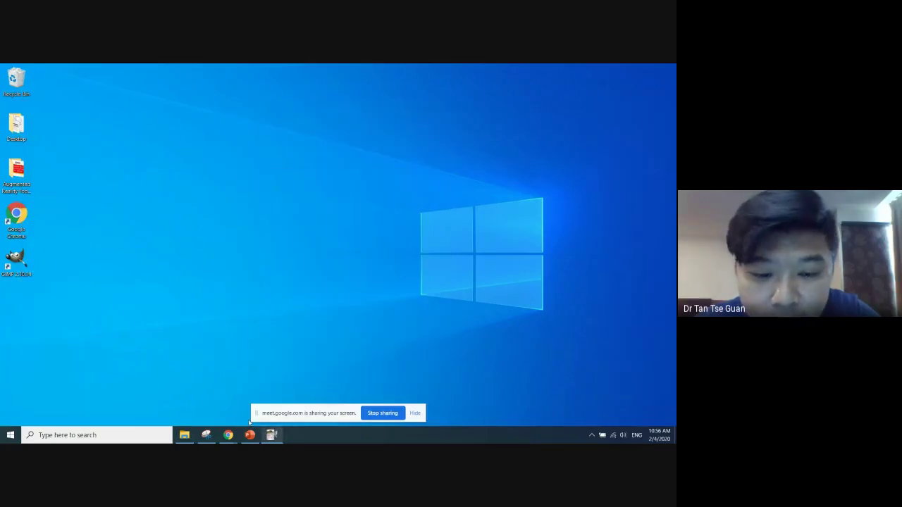
pyautogui.moveTo(230, 436)
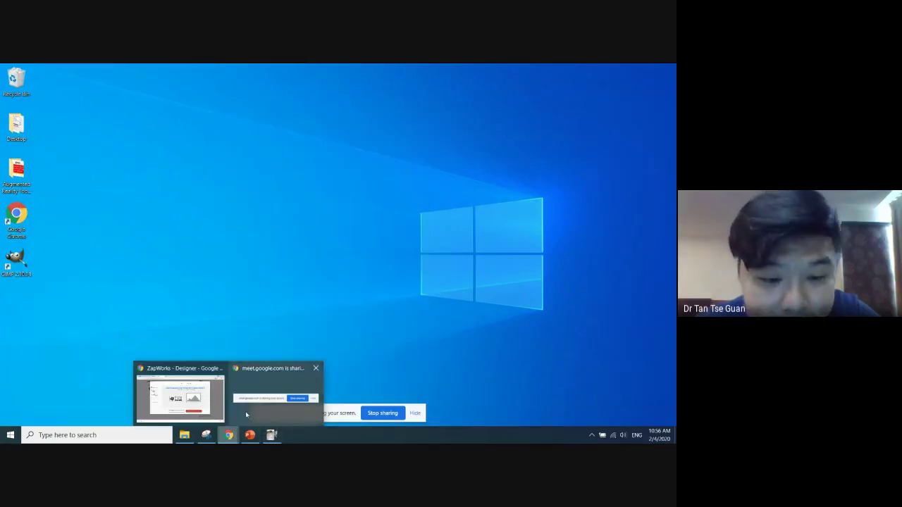
pyautogui.click(201, 406)
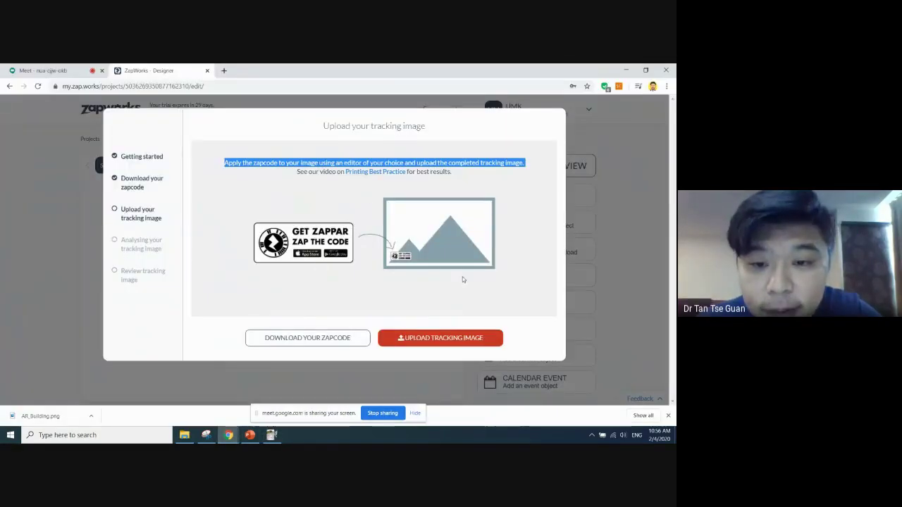
# Minimize Chrome and open the resouce folder inside Augmented Reality Tool for Teaching and Learning in a maximized File Explorer window.
pyautogui.click(184, 434)
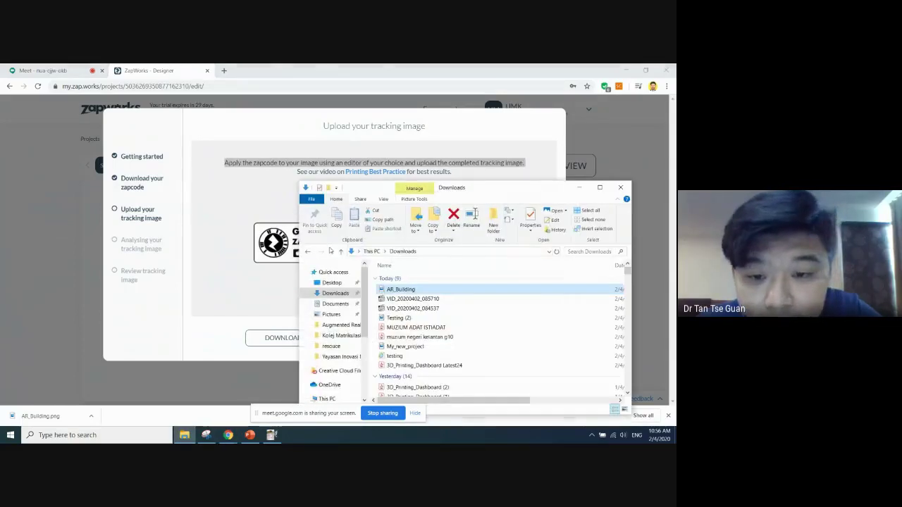
pyautogui.click(619, 189)
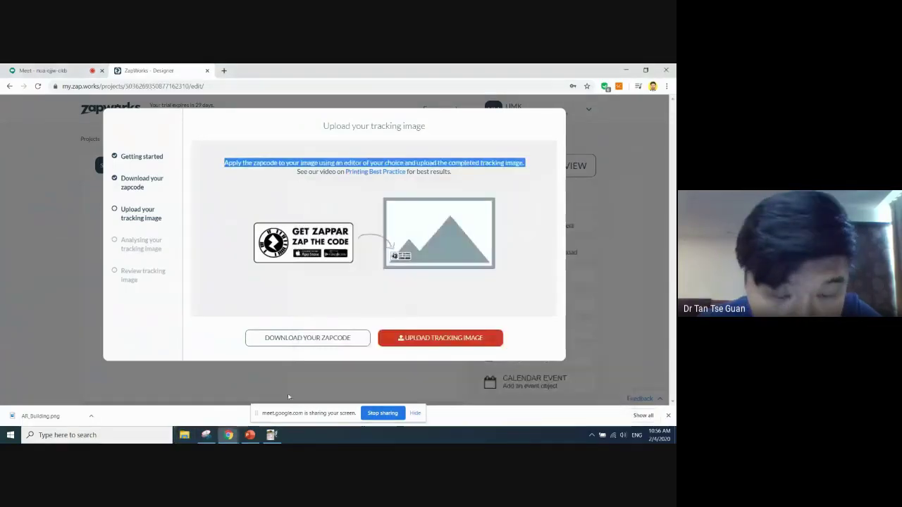
pyautogui.click(625, 70)
pyautogui.doubleClick(17, 172)
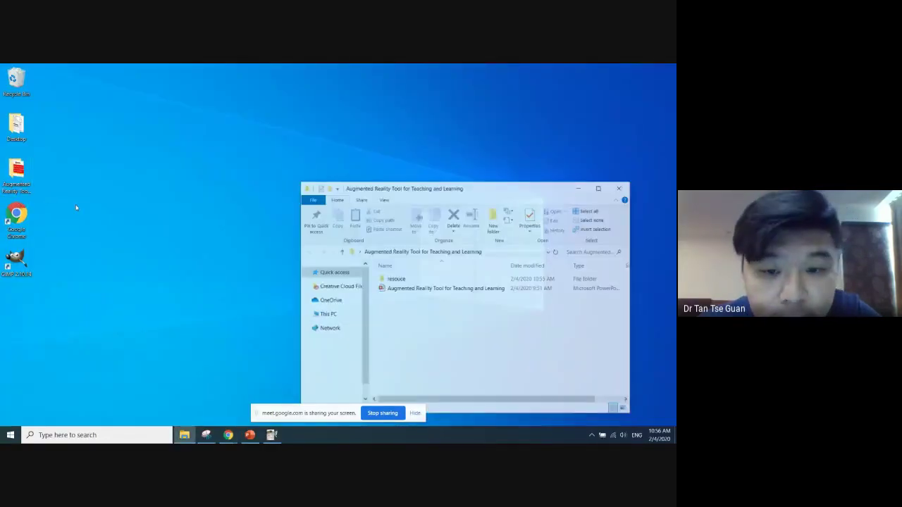
pyautogui.doubleClick(389, 280)
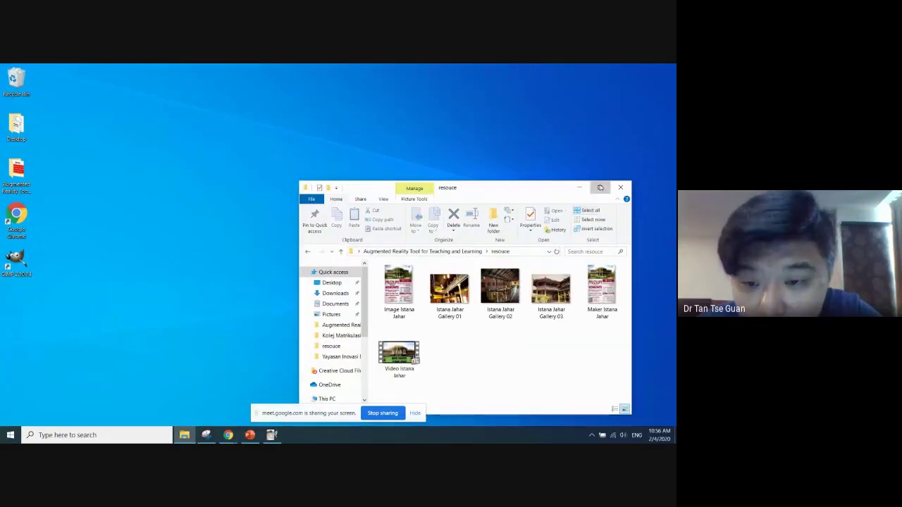
pyautogui.click(599, 188)
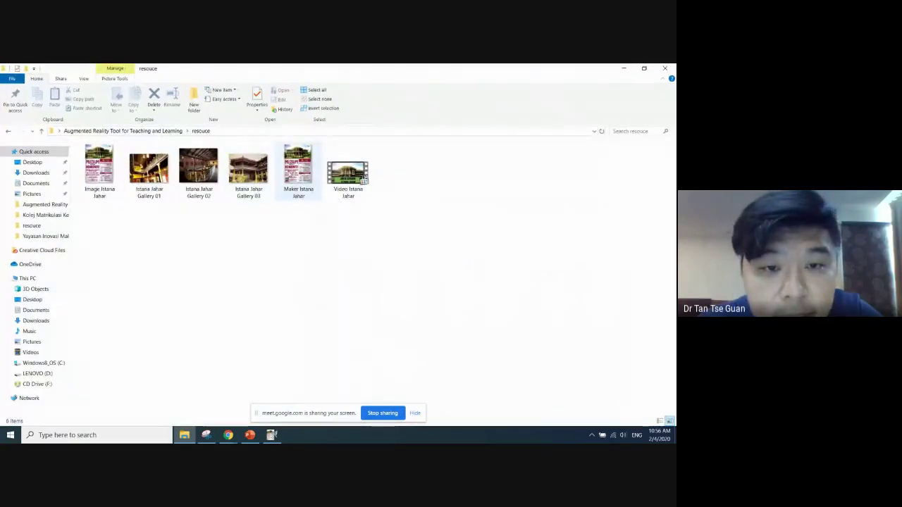
# View the exported Maker Istana Jahar poster at full size and minimize the viewer.
pyautogui.click(299, 185)
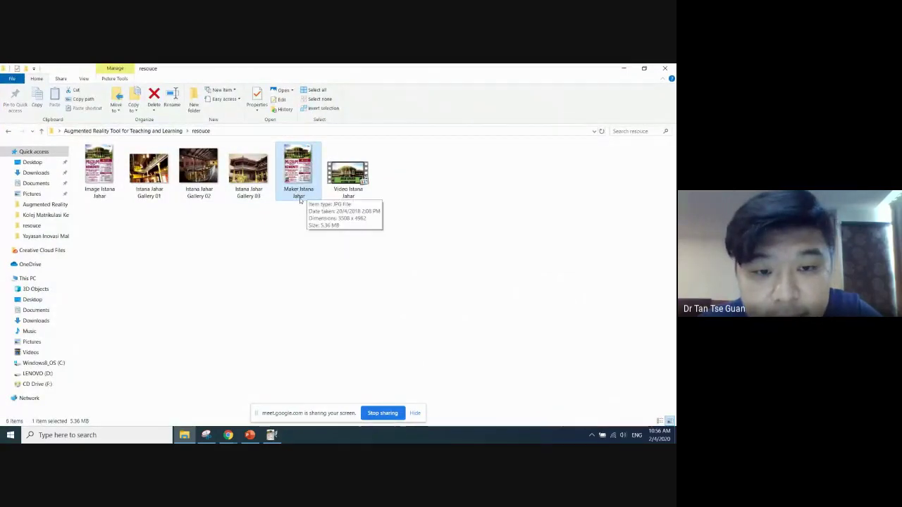
pyautogui.doubleClick(304, 177)
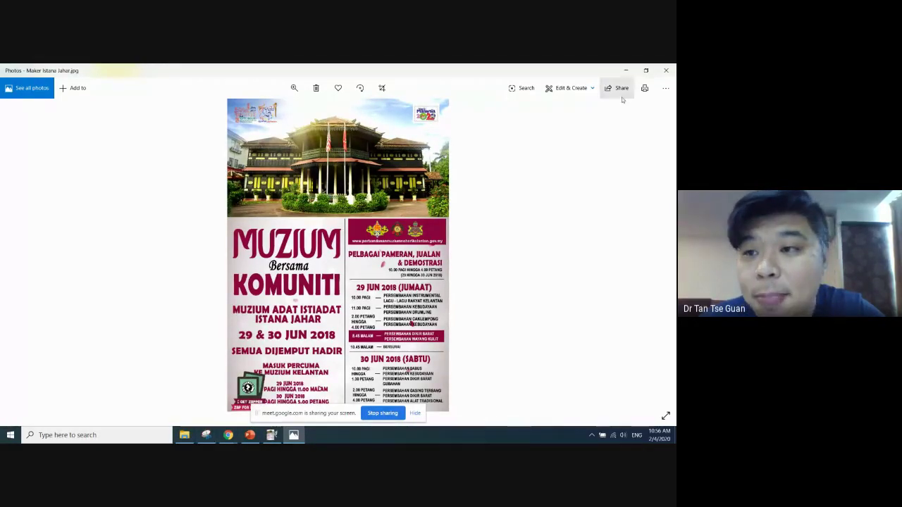
pyautogui.click(625, 71)
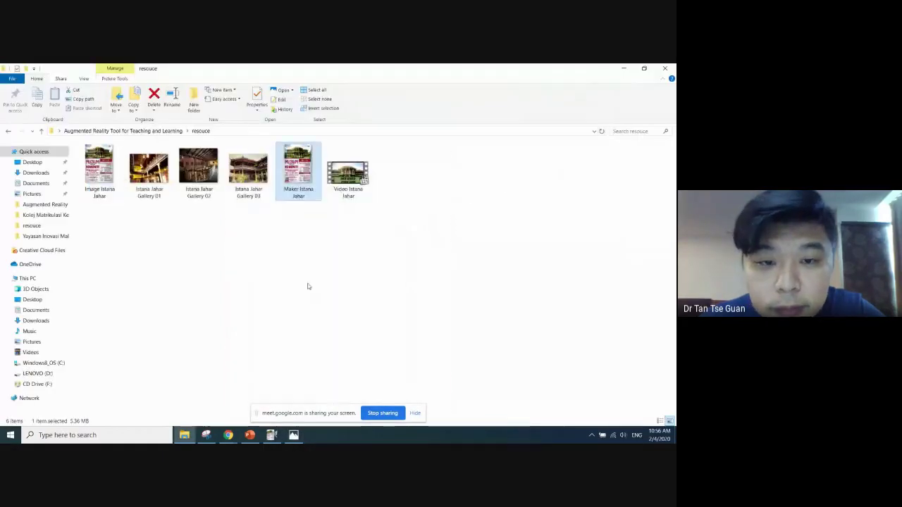